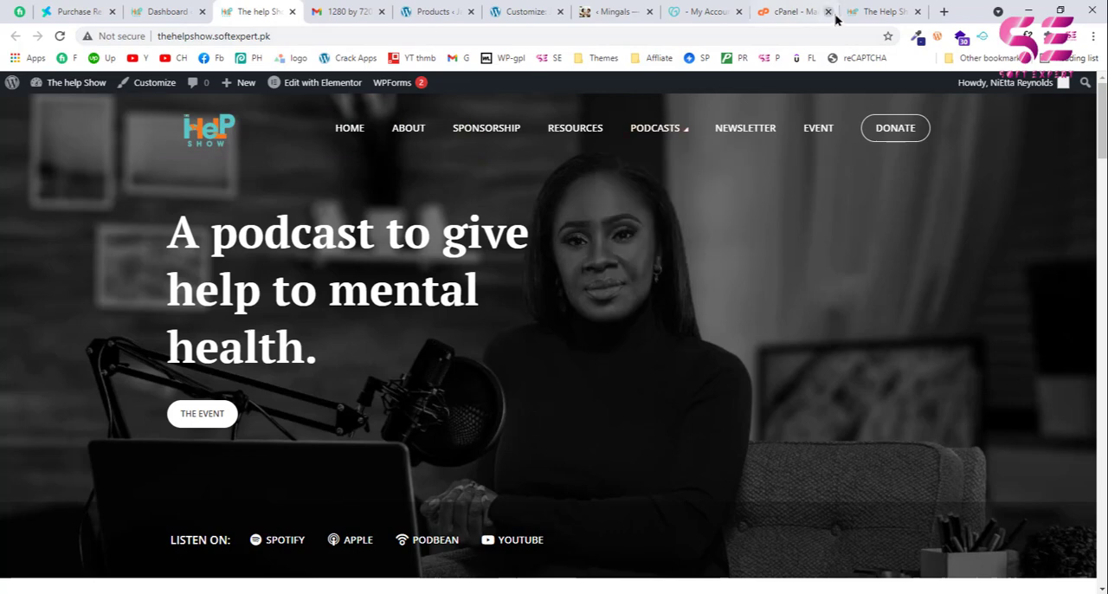
# Step: Look over the thehelpshow.org and thehelpshow.softexpert.pk homepages, then the WordPress dashboard of thehelpshow.softexpert.pk
pyautogui.click(876, 11)
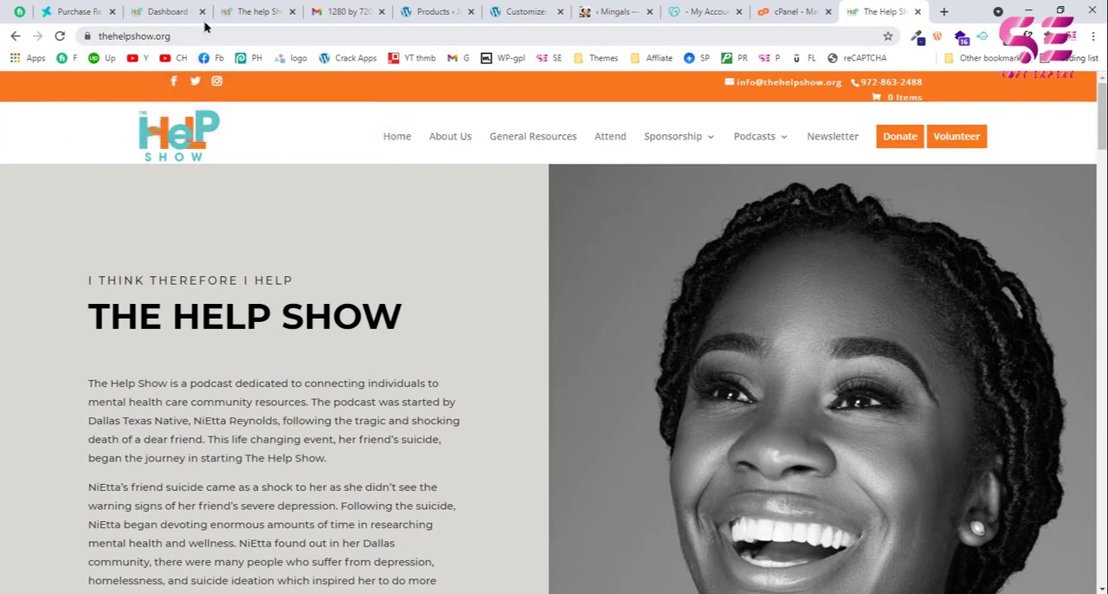
pyautogui.click(254, 10)
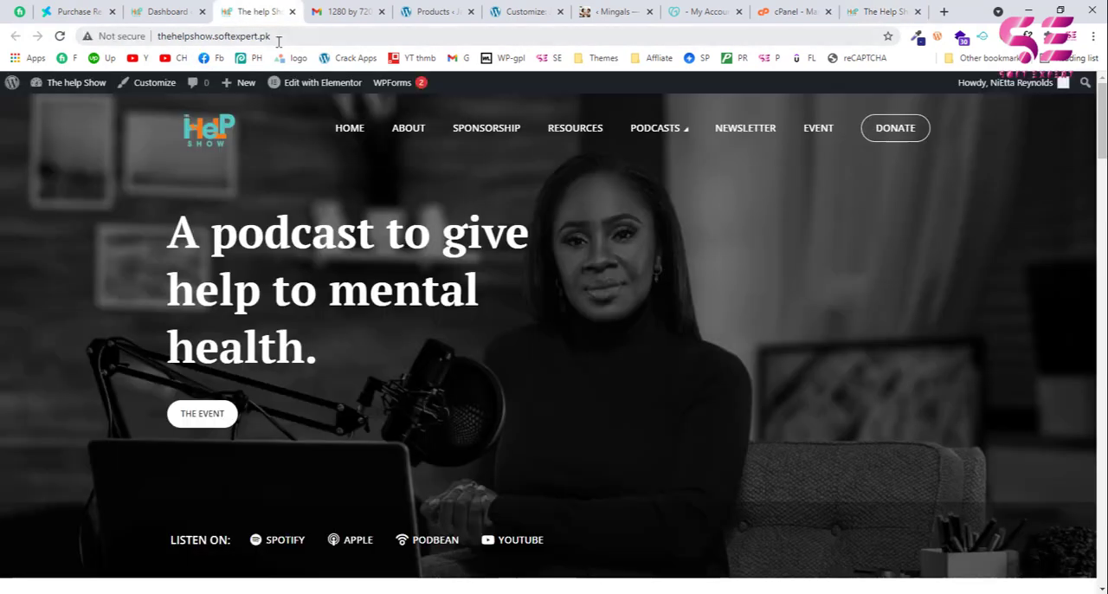
pyautogui.click(170, 9)
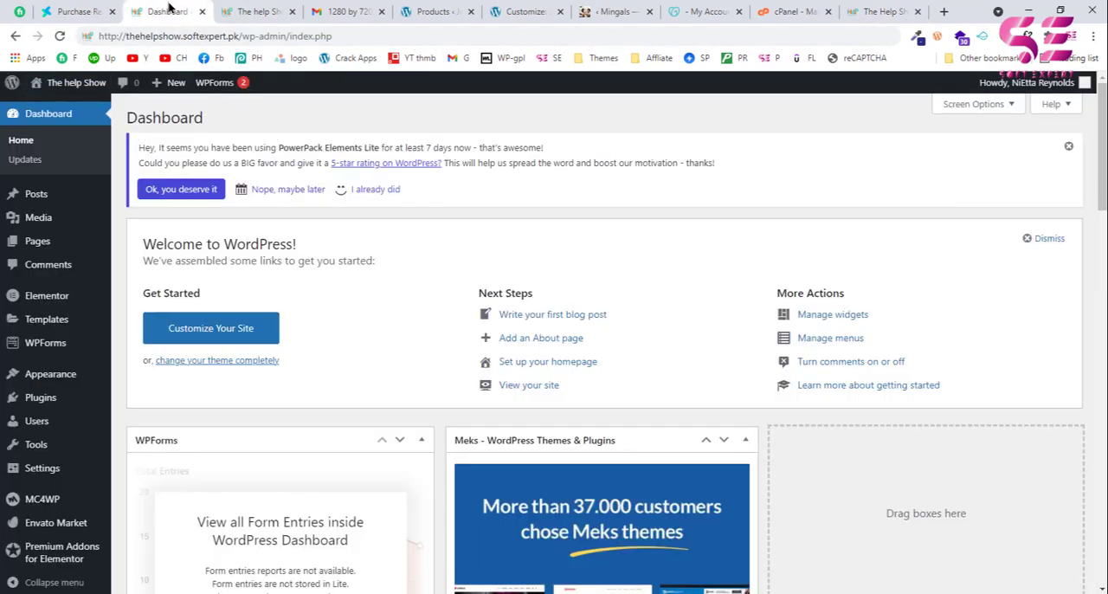
pyautogui.scroll(-1, 324, 332)
pyautogui.scroll(1, 326, 334)
# Step: Search the plugin directory for "migrate guru" and install and activate the Migrate Guru plugin
pyautogui.moveTo(43, 400)
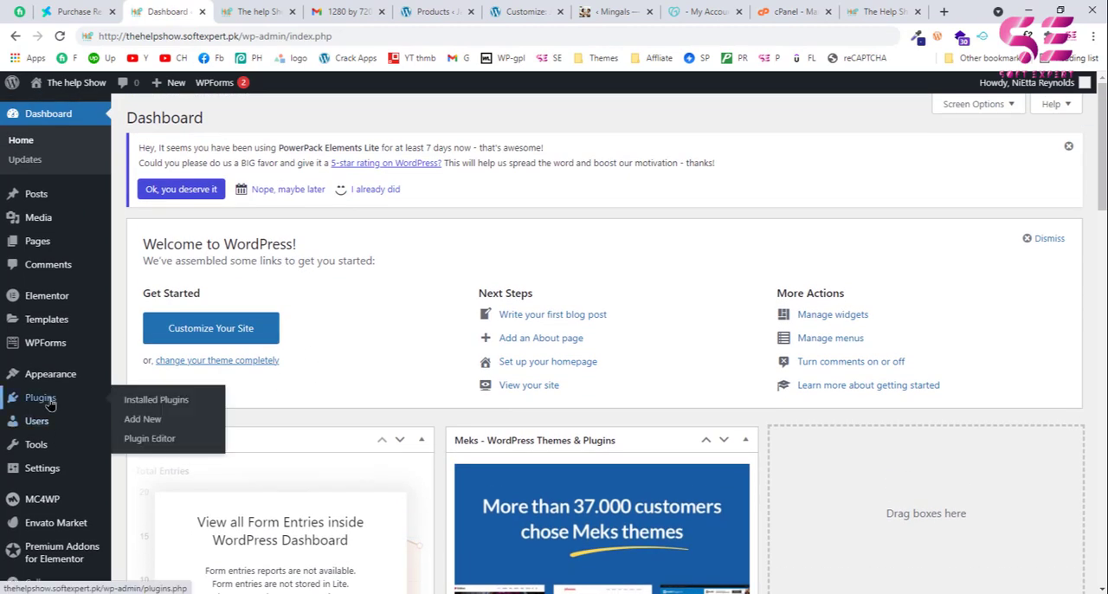
pyautogui.click(134, 422)
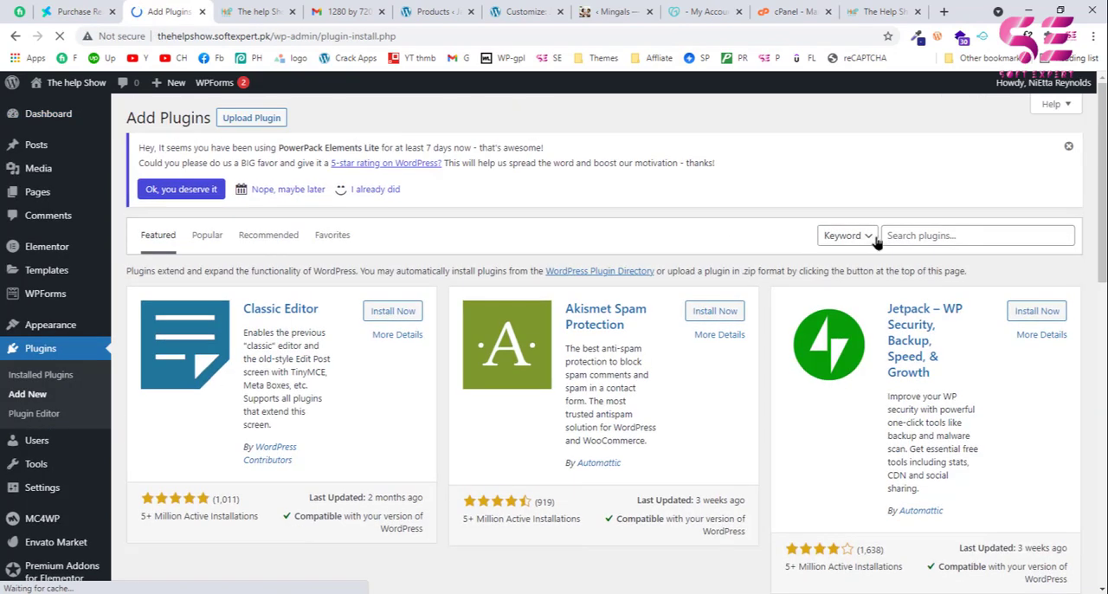
pyautogui.click(917, 236)
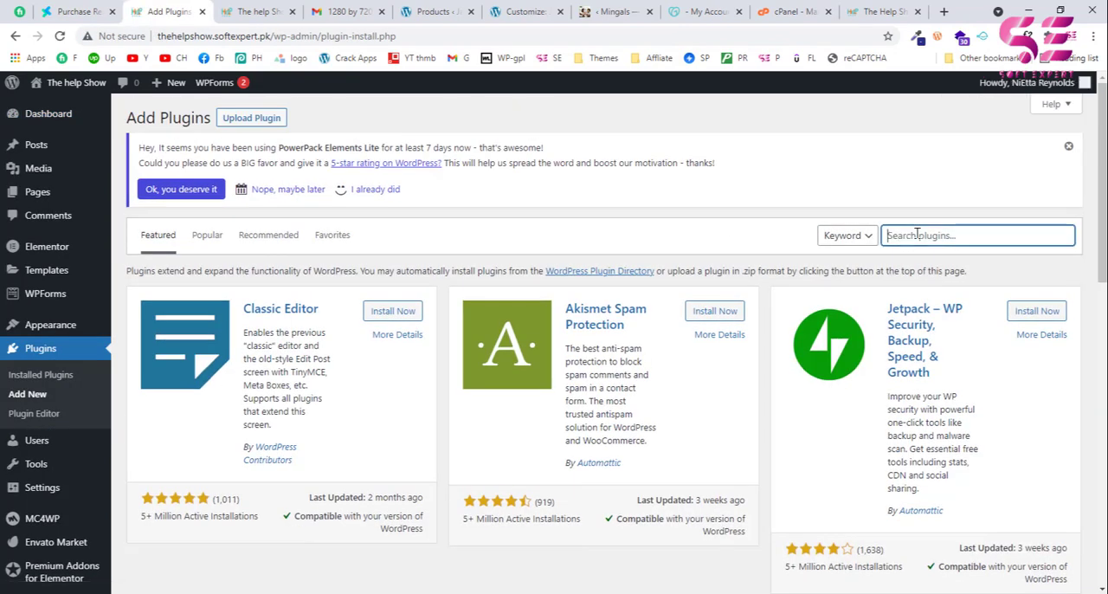
pyautogui.write('n')
pyautogui.press('BackSpace')
pyautogui.write('migrate guru')
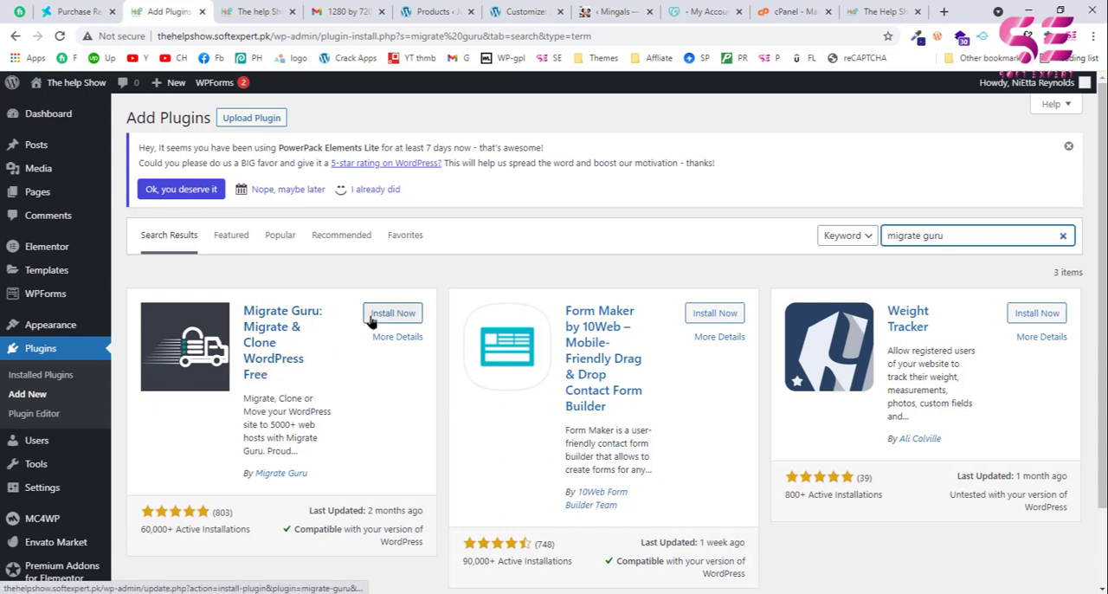
pyautogui.click(409, 319)
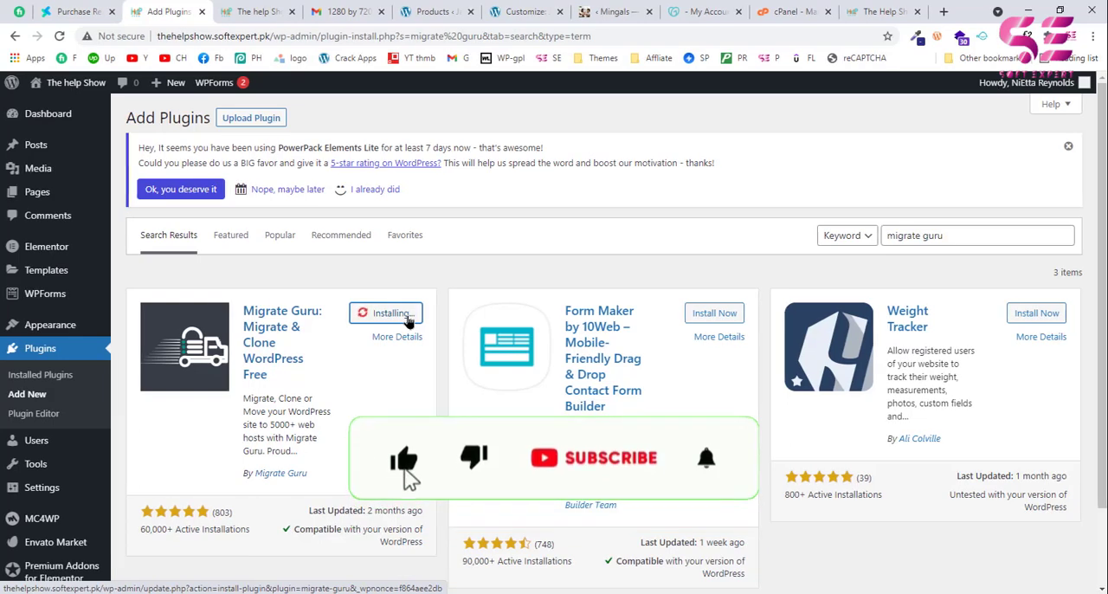
pyautogui.click(409, 319)
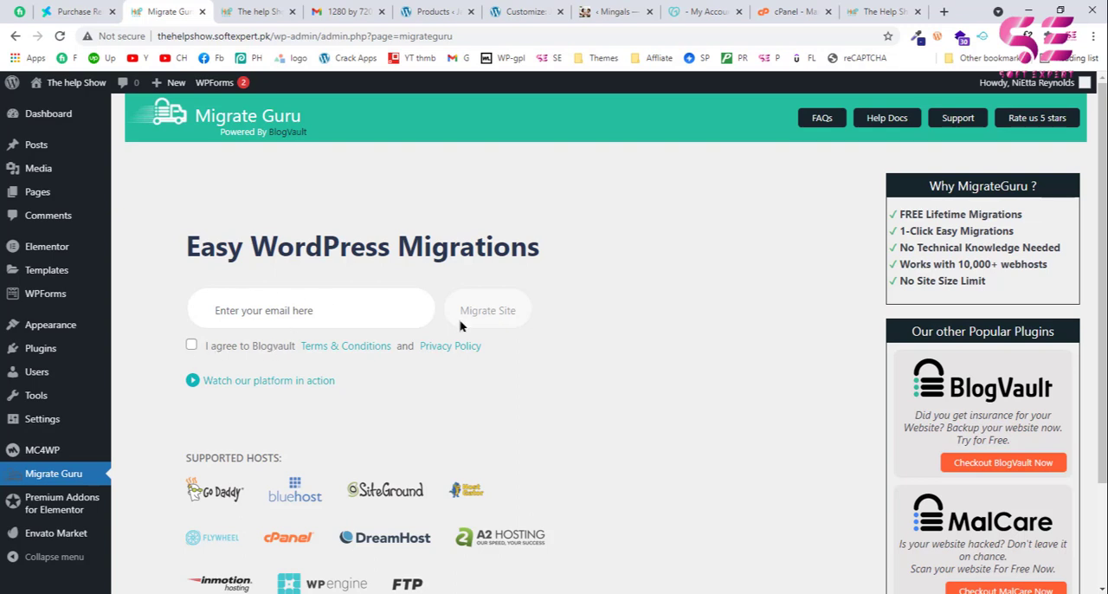
# Step: Enter the account e-mail in Migrate Guru, agree to the Blogvault terms and privacy policy, and start the site migration setup
pyautogui.click(324, 301)
pyautogui.hotkey('ctrl', 'v')
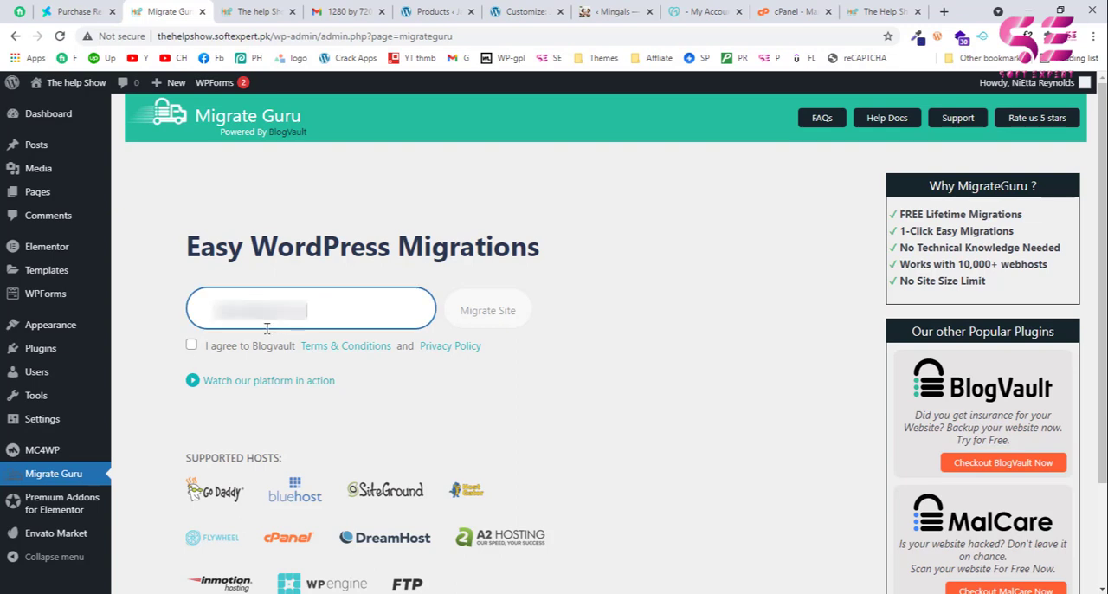
pyautogui.click(190, 346)
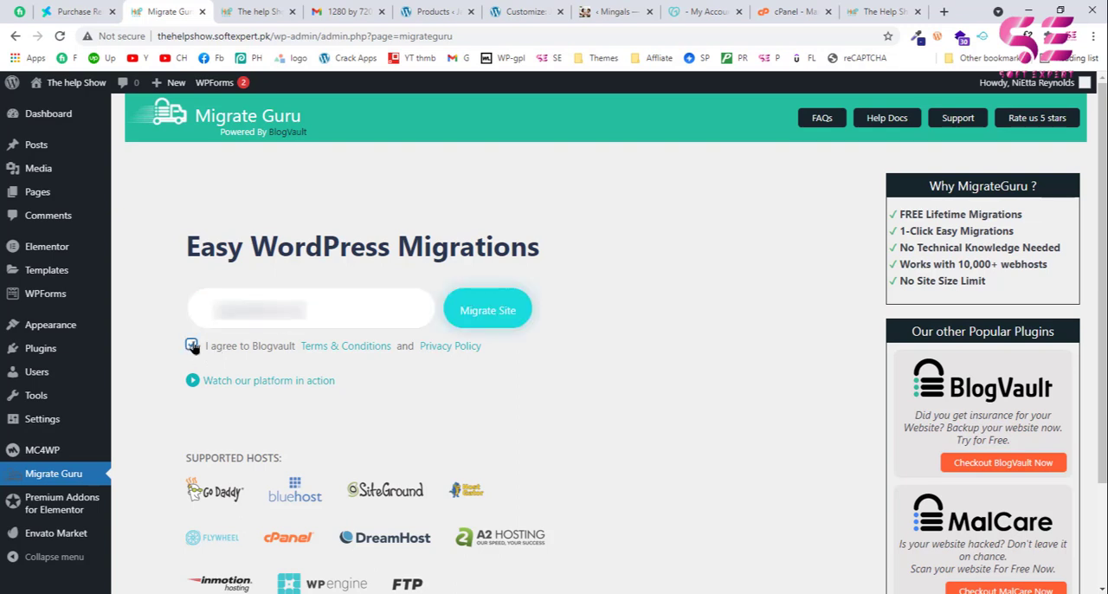
pyautogui.click(488, 312)
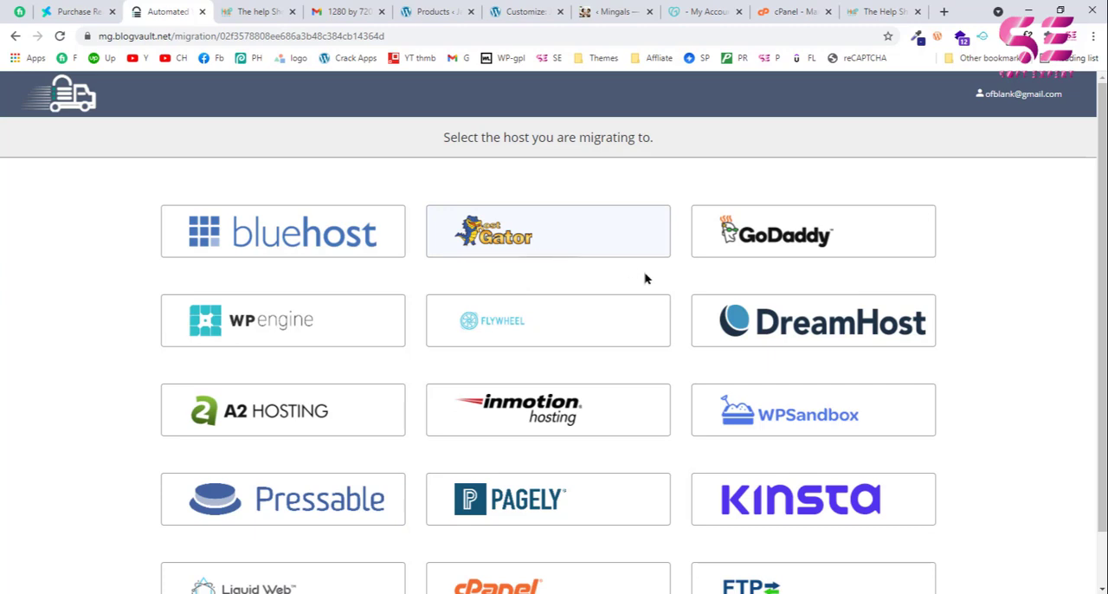
# Step: Select cPanel as the host to migrate to
pyautogui.scroll(-1, 648, 277)
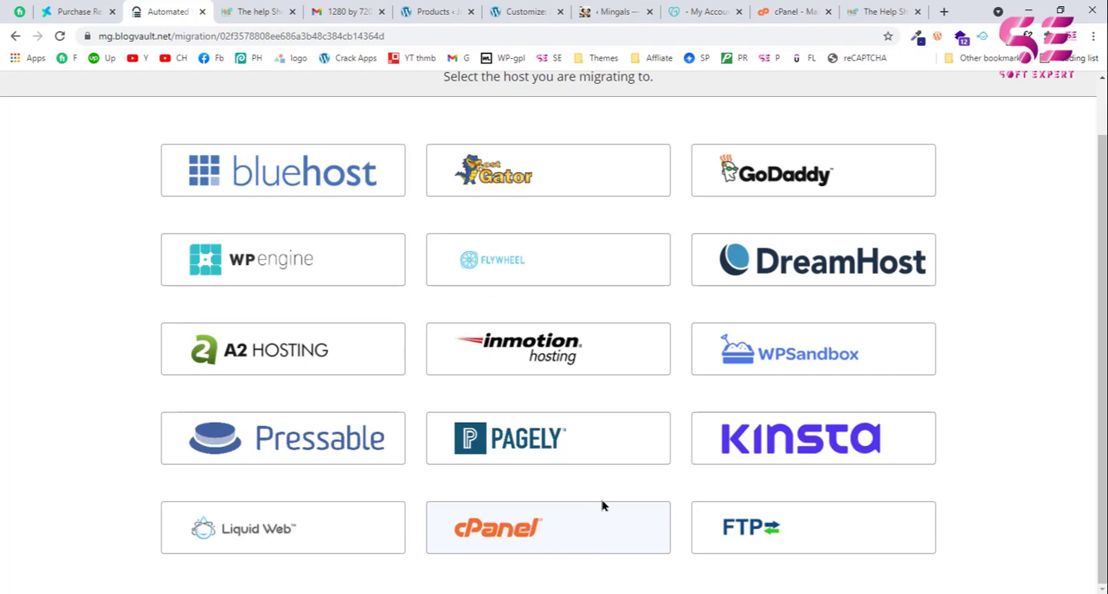
pyautogui.click(496, 531)
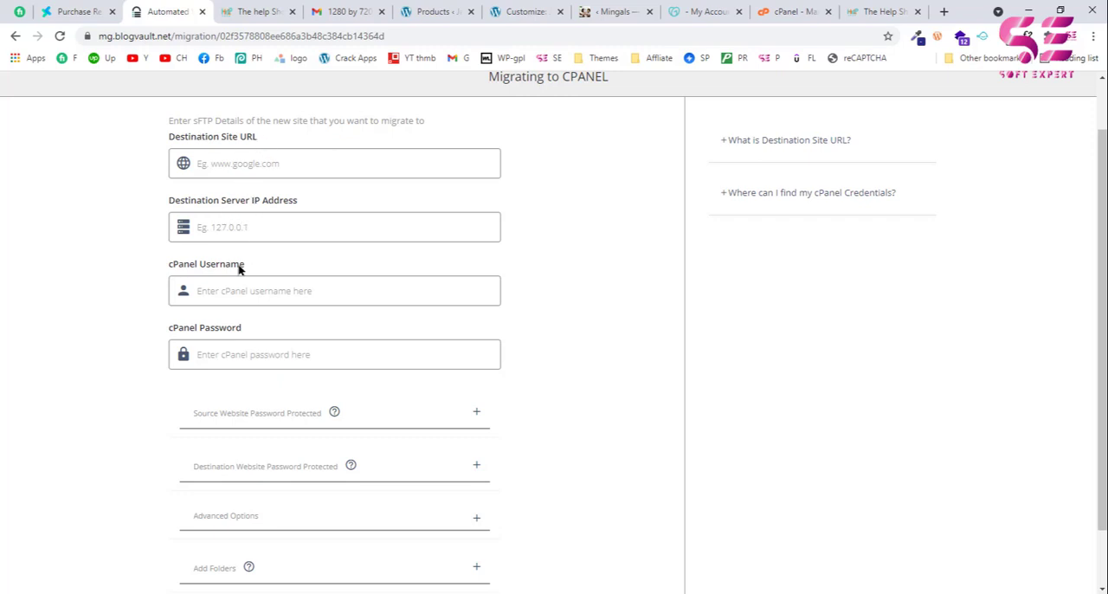
pyautogui.scroll(1, 259, 340)
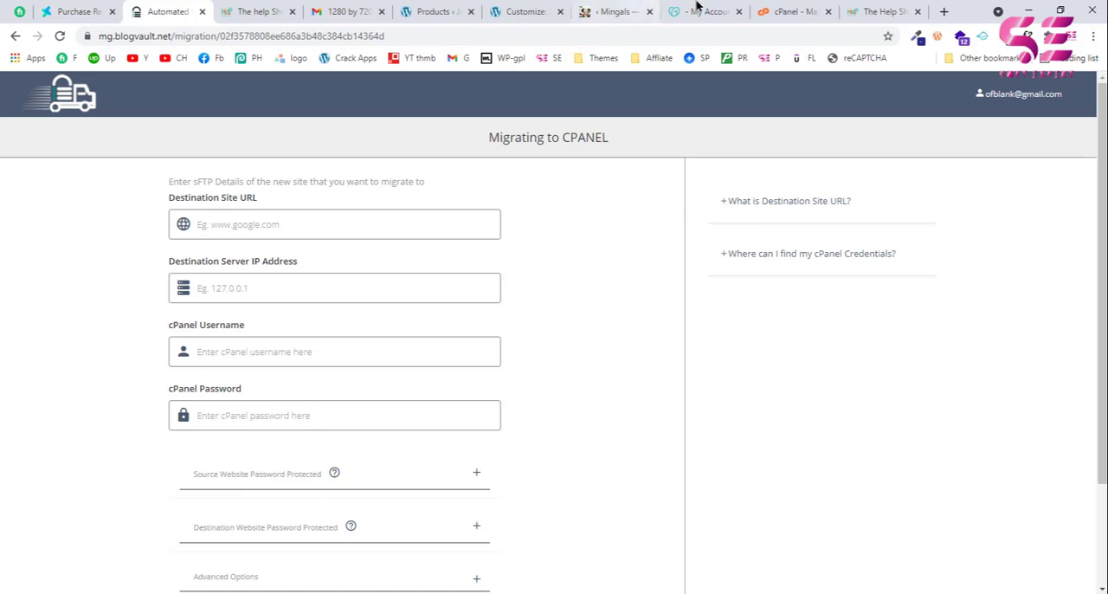
# Step: Copy the primary domain from cPanel's general information and set the Destination Site URL to thehelpshow.org
pyautogui.click(767, 9)
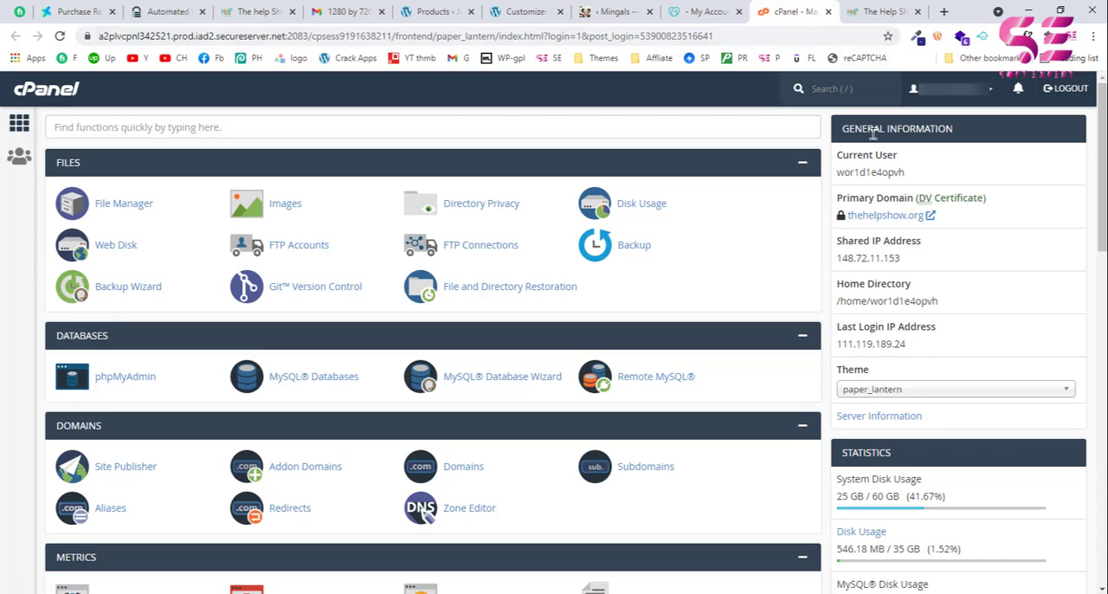
pyautogui.moveTo(921, 223); pyautogui.dragTo(849, 225)
pyautogui.hotkey('ctrl', 'c')
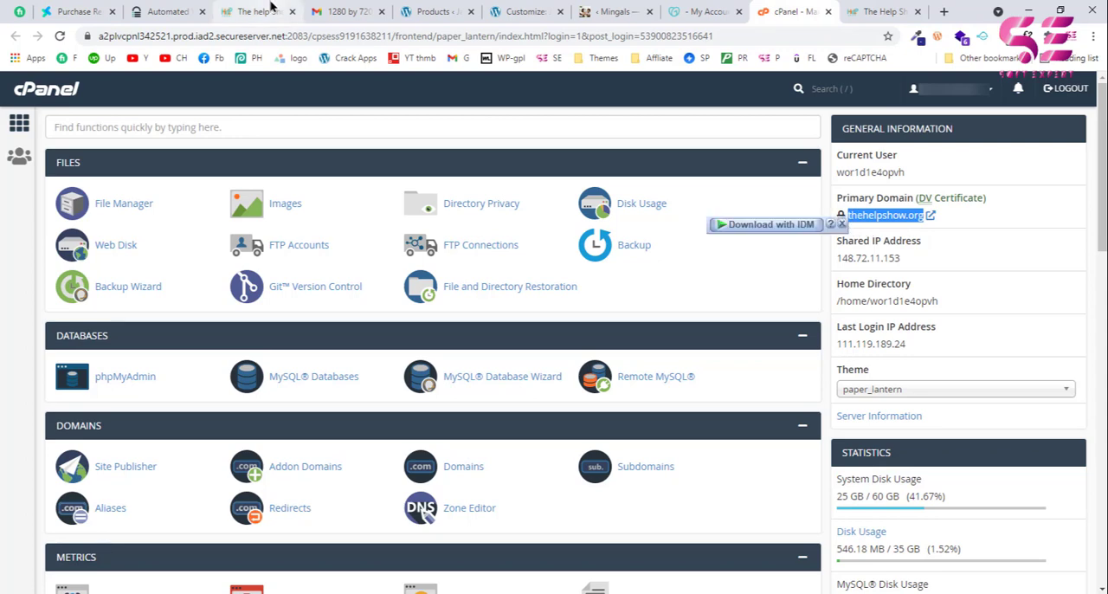
pyautogui.click(204, 7)
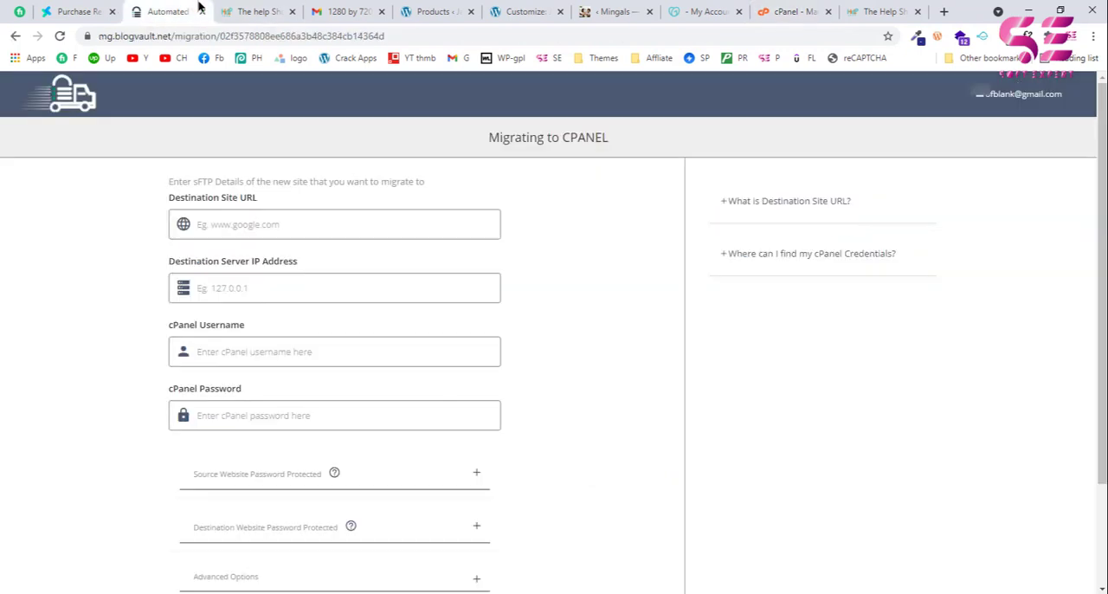
pyautogui.click(211, 217)
pyautogui.hotkey('ctrl', 'v')
# Step: Copy the shared IP address from cPanel and set the Destination Server IP Address to 148.72.11.153
pyautogui.click(786, 12)
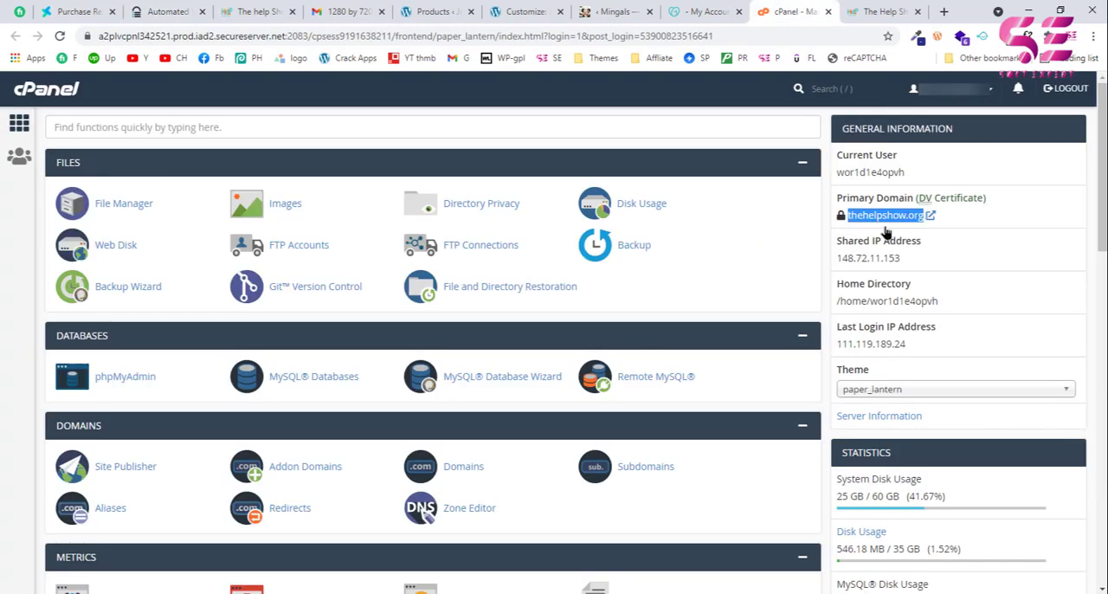
pyautogui.moveTo(909, 259); pyautogui.dragTo(838, 262)
pyautogui.hotkey('ctrl', 'c')
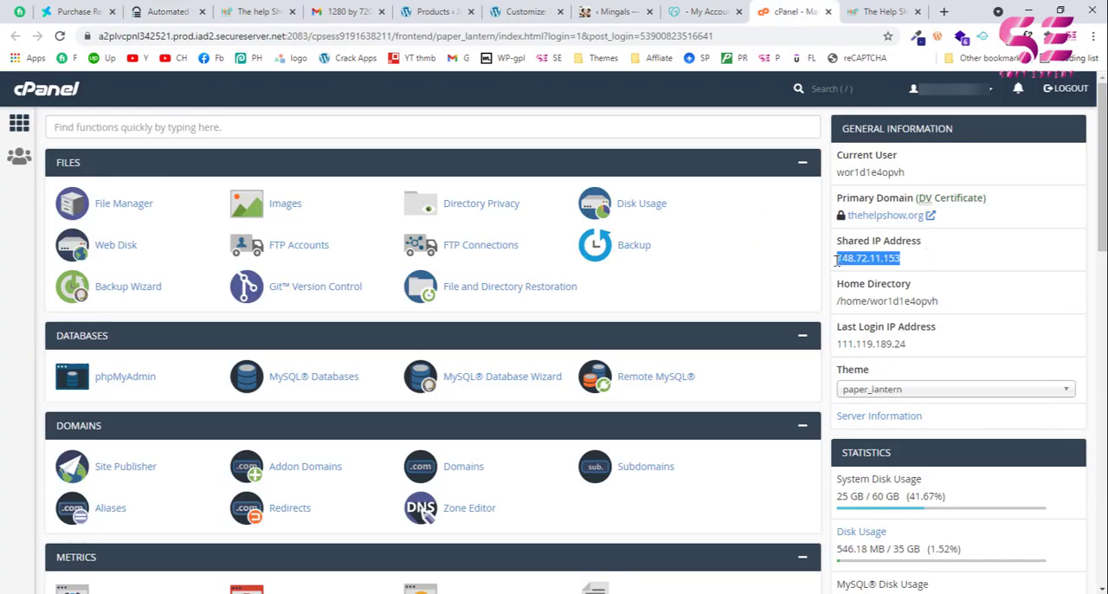
pyautogui.click(169, 11)
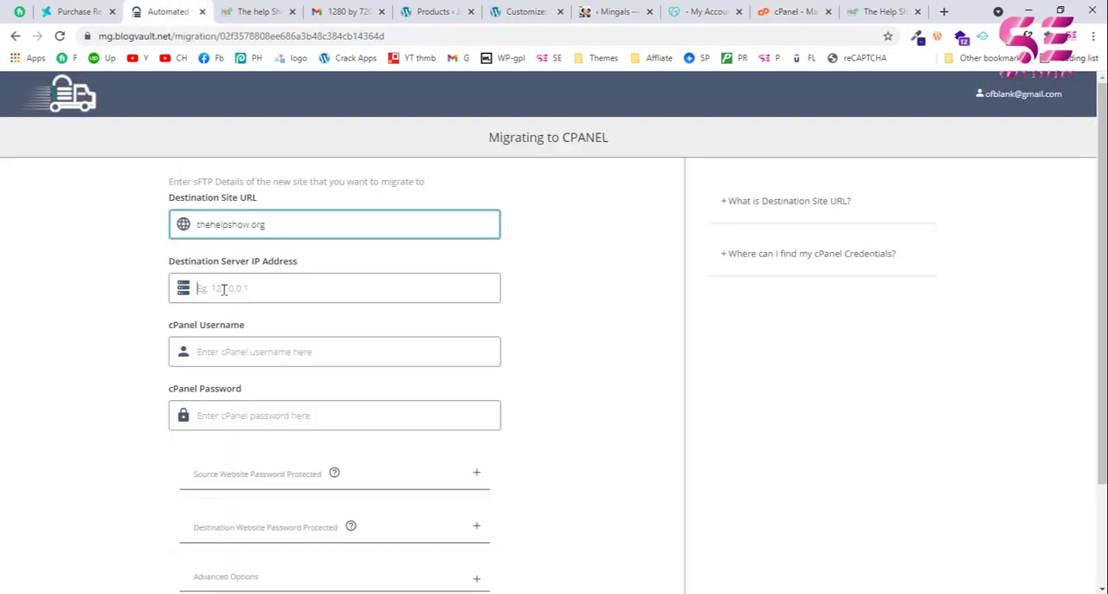
pyautogui.click(223, 288)
pyautogui.hotkey('ctrl', 'v')
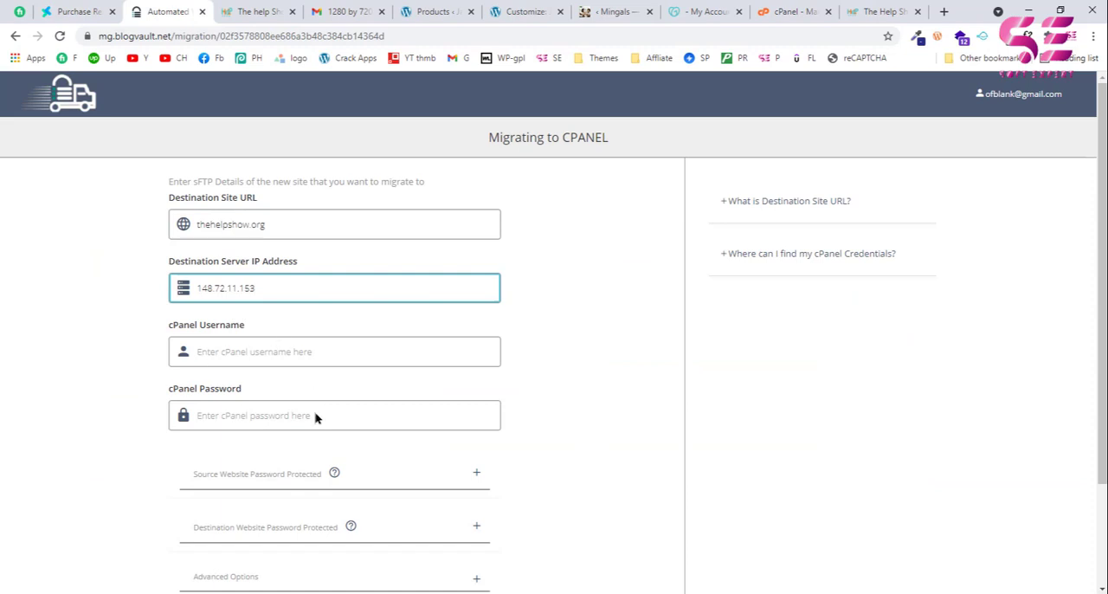
# Step: Fill in the cPanel username and cPanel password, start the migration and check its progress
pyautogui.scroll(-3, 548, 361)
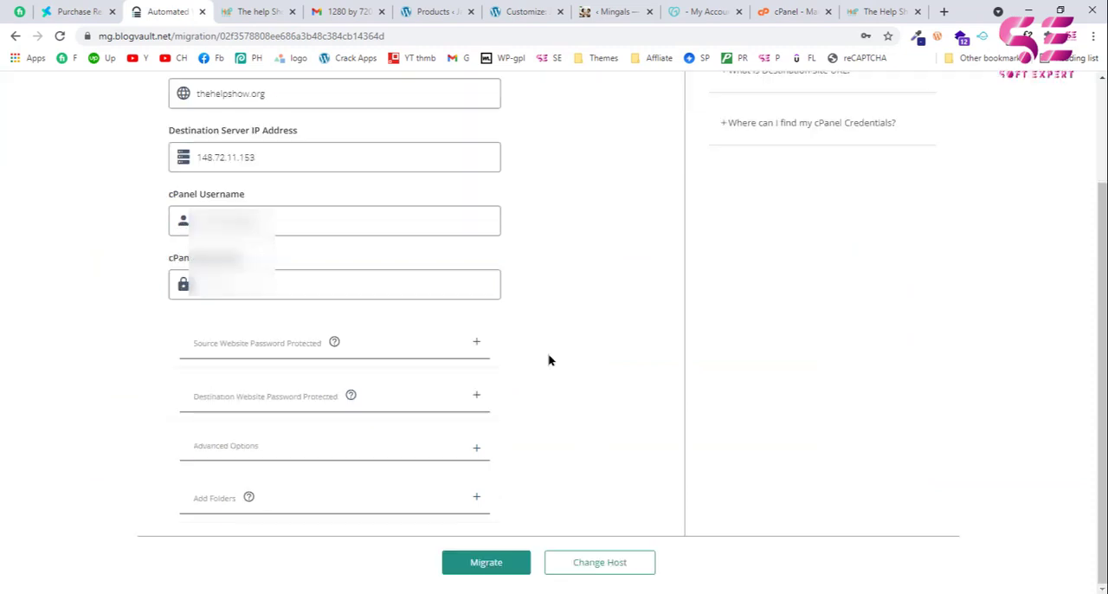
pyautogui.click(481, 563)
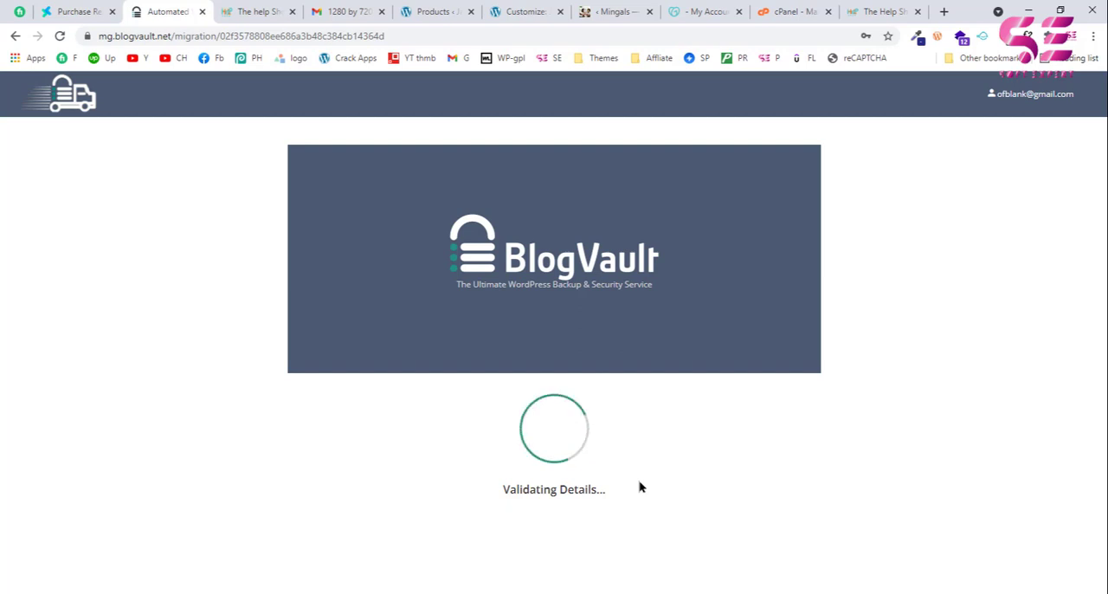
pyautogui.scroll(-3, 413, 384)
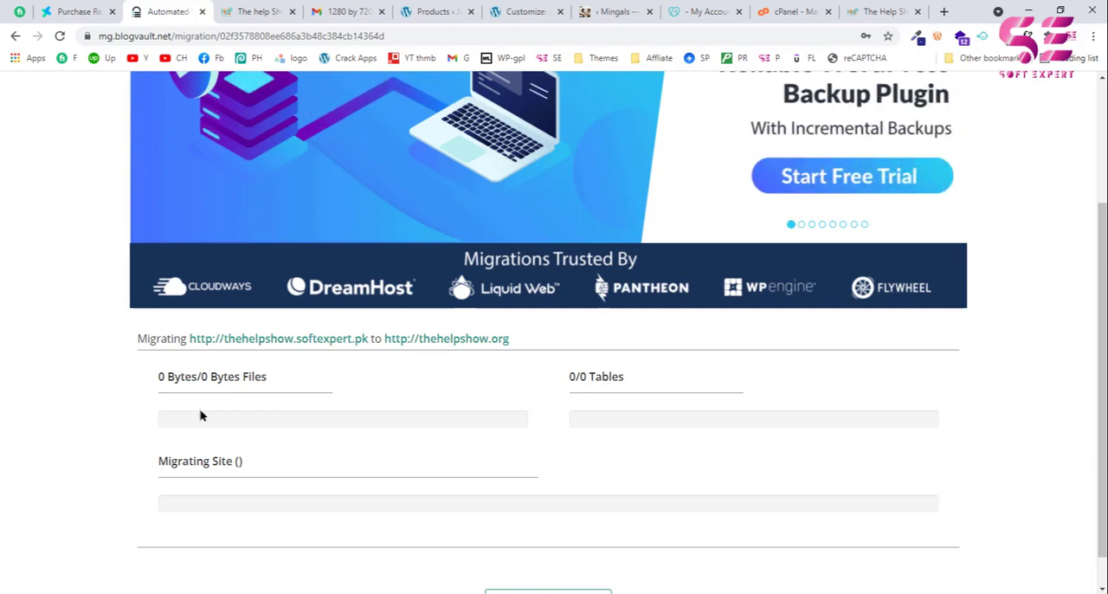
pyautogui.scroll(-1, 563, 507)
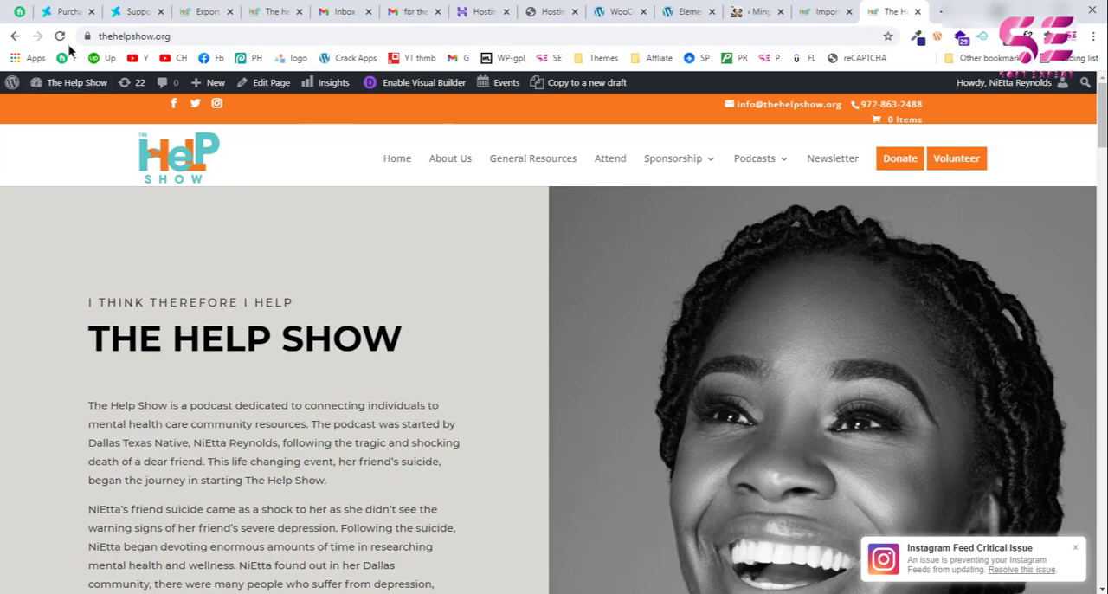
# Step: View the source homepage on thehelpshow.softexpert.pk and reload the destination homepage on thehelpshow.org
pyautogui.click(277, 8)
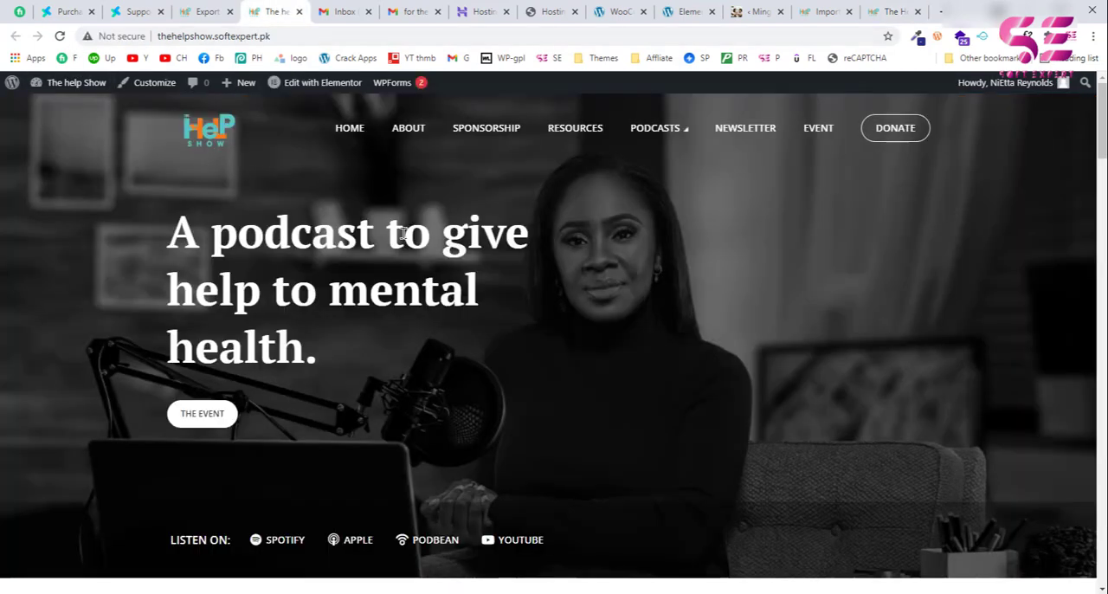
pyautogui.click(864, 7)
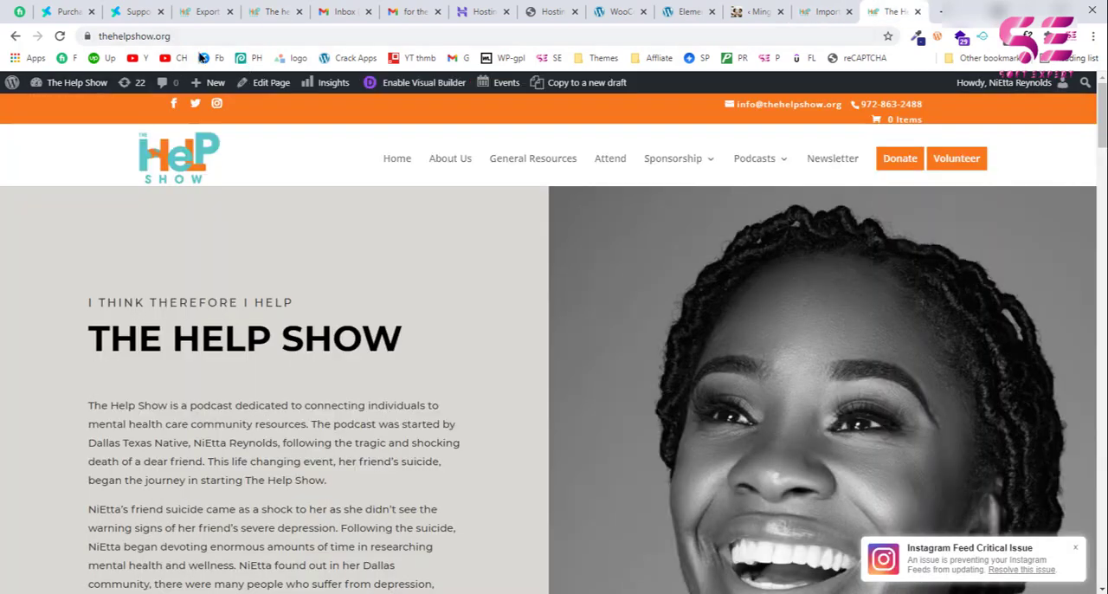
pyautogui.click(60, 40)
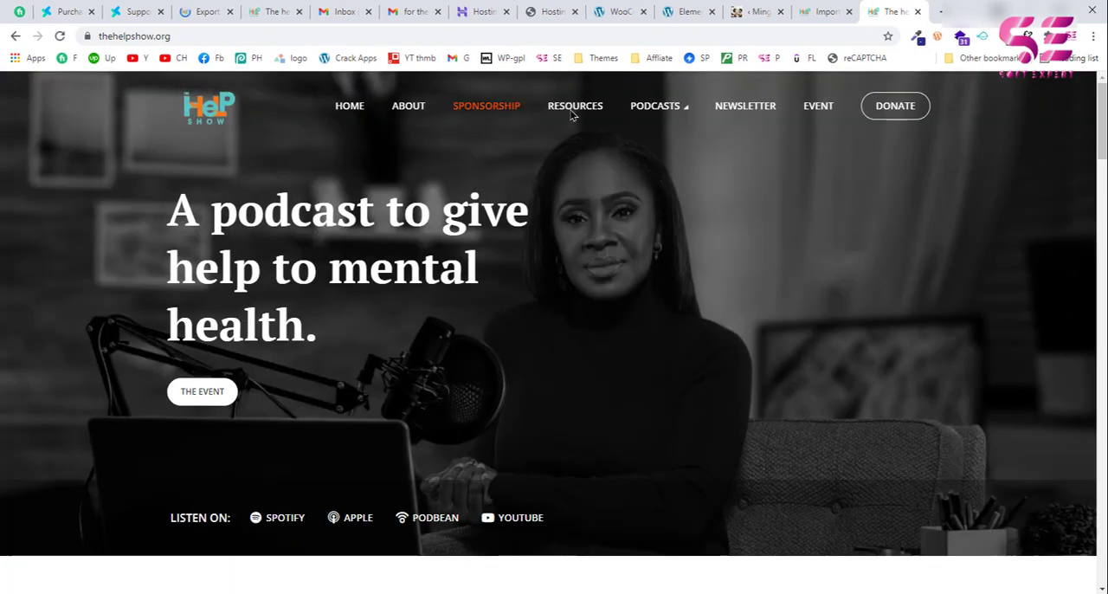
# Step: Compare the homepage sections of thehelpshow.org with those of the source site thehelpshow.softexpert.pk
pyautogui.scroll(-5, 586, 317)
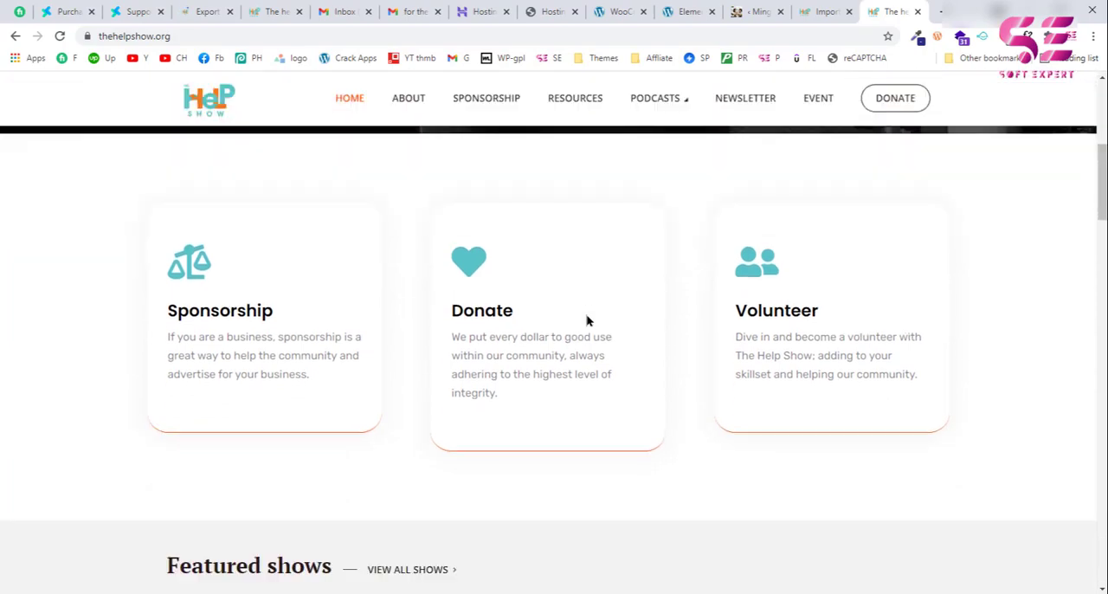
pyautogui.scroll(-12, 732, 284)
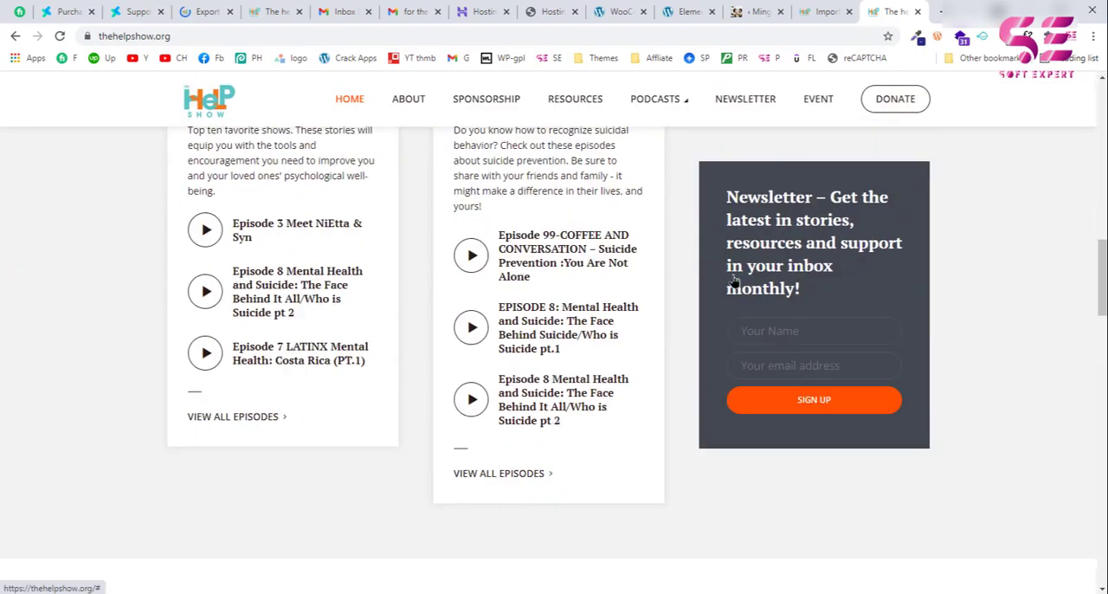
pyautogui.scroll(-4, 732, 282)
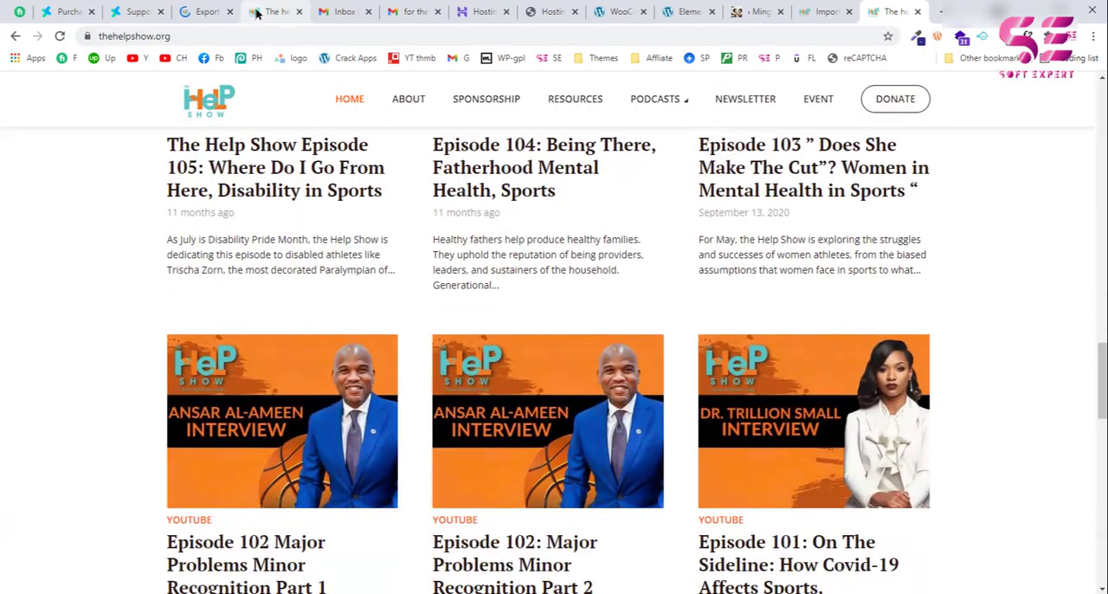
pyautogui.click(270, 12)
pyautogui.scroll(-8, 342, 260)
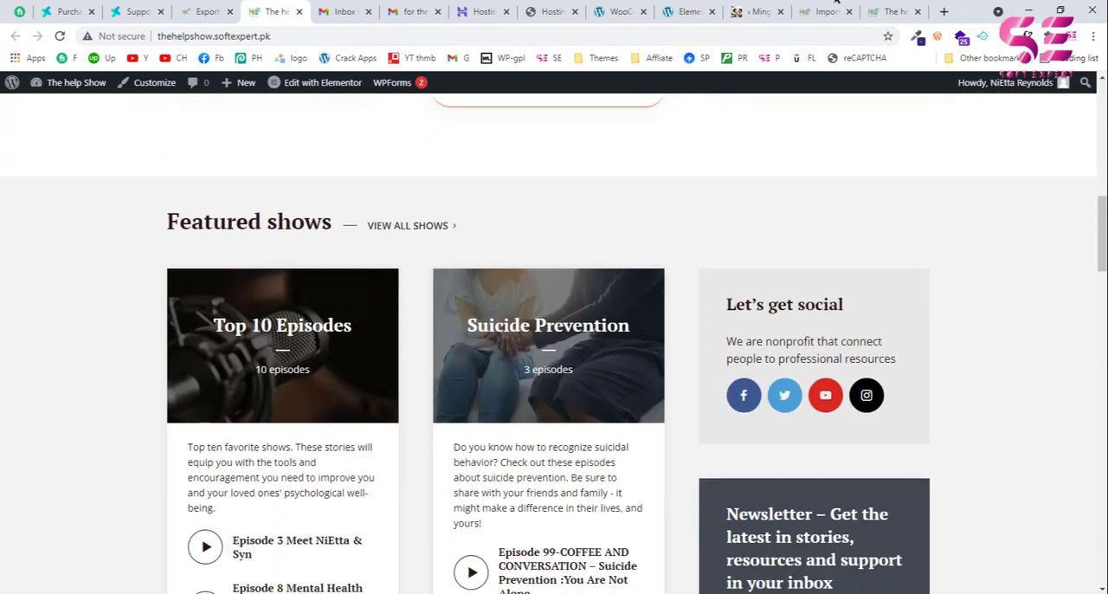
pyautogui.click(896, 12)
pyautogui.scroll(-2, 247, 276)
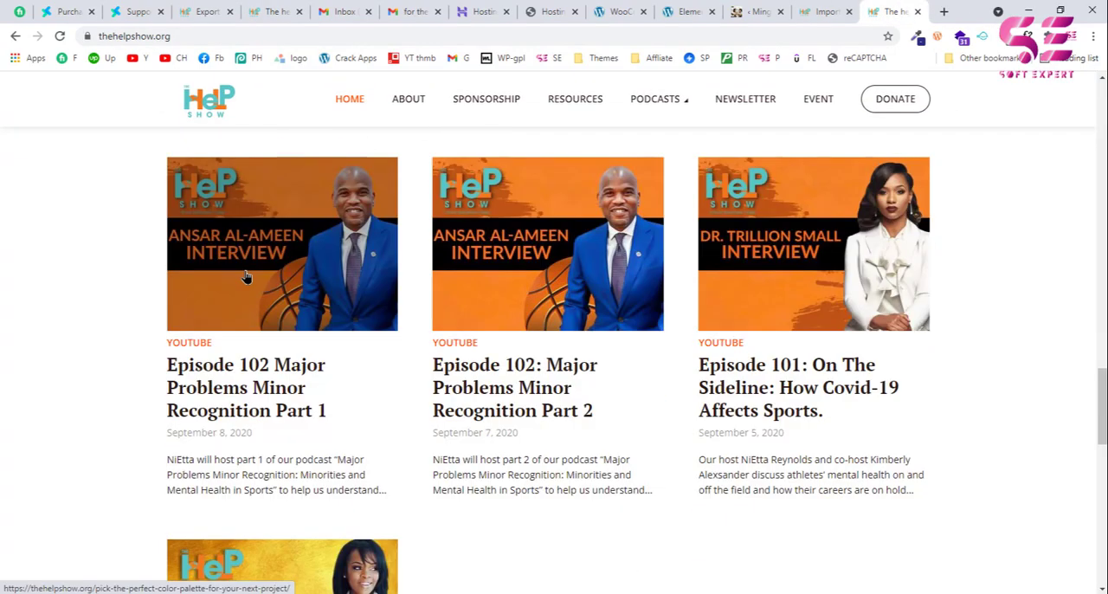